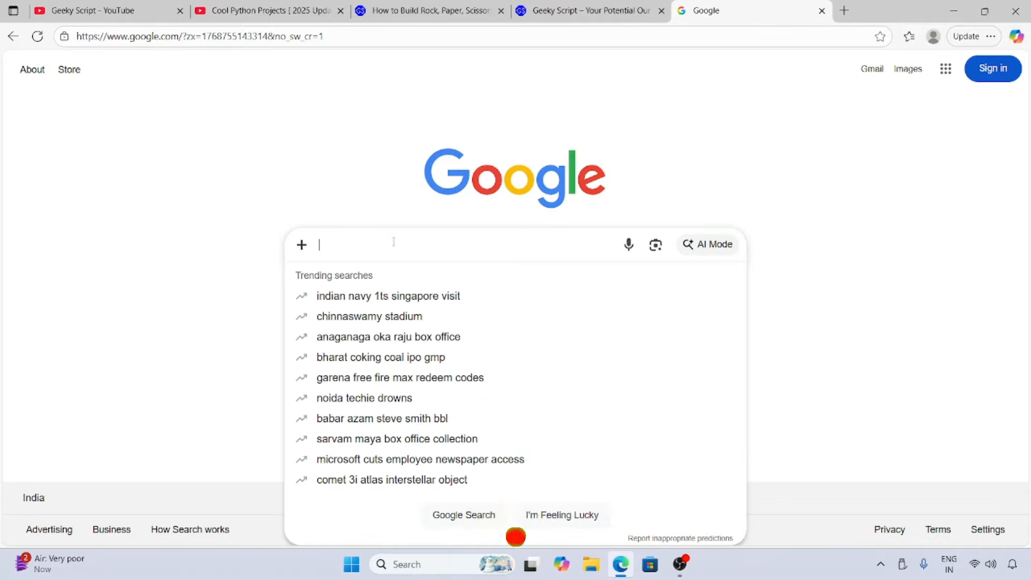
Search Google for "turbo c++ download".
text(turbo)
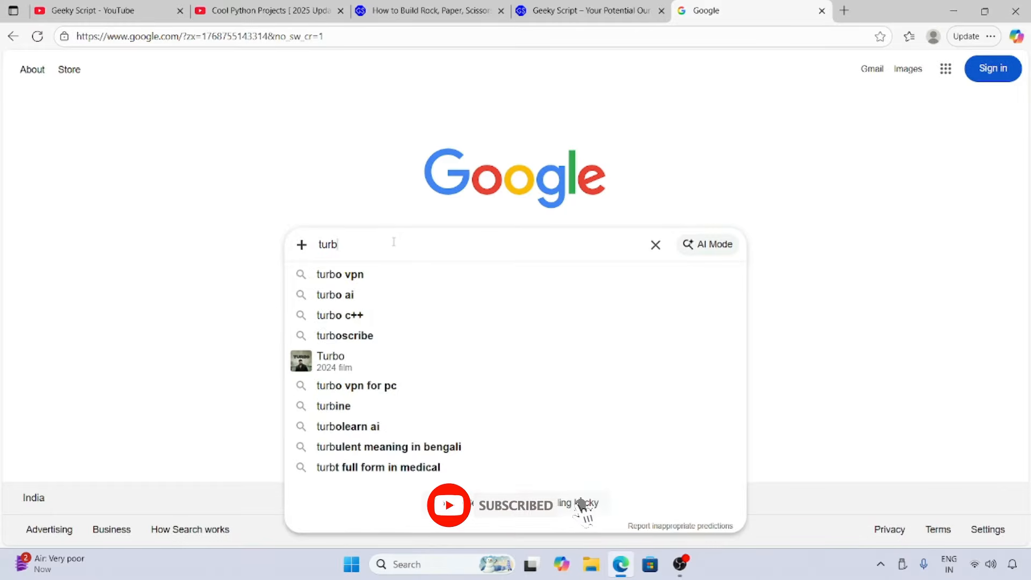
key(Down)
key(Down)
key(Down)
text(download)
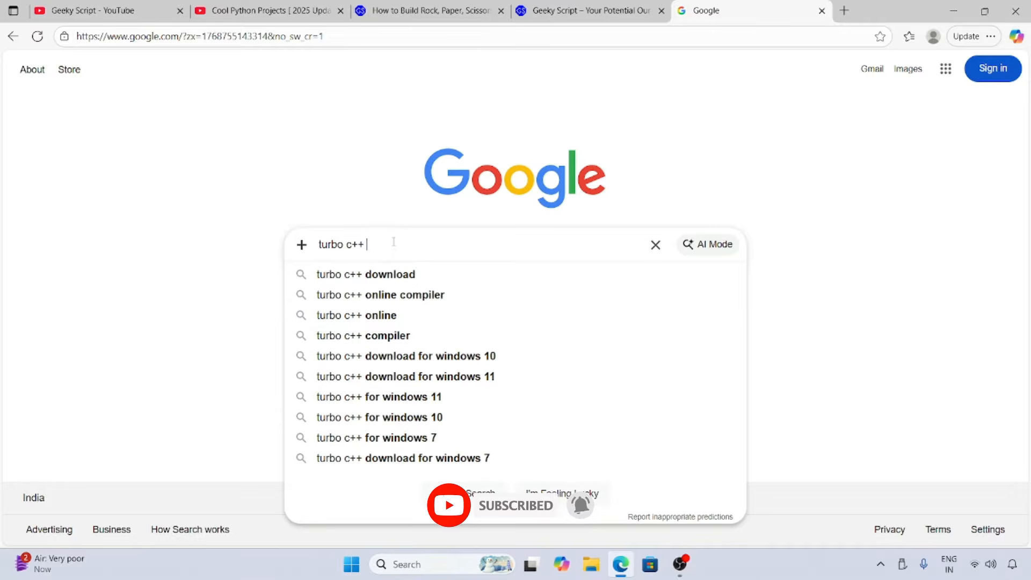
key(Return)
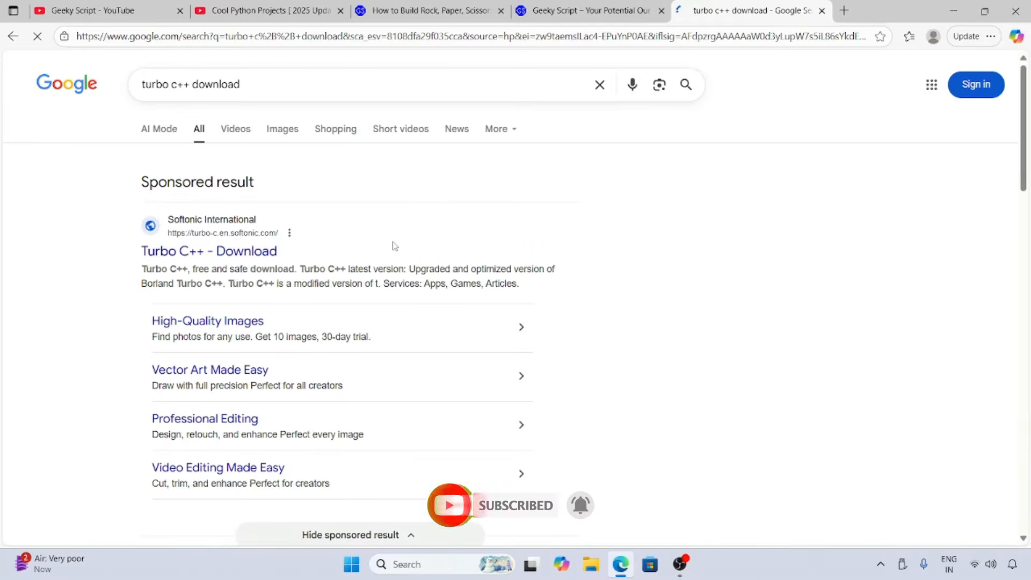
Open the Developer Insider result on Turbo C++ for Windows and download Turbo C++ 3.2 from its install instructions.
scroll(655, 270, down, 4)
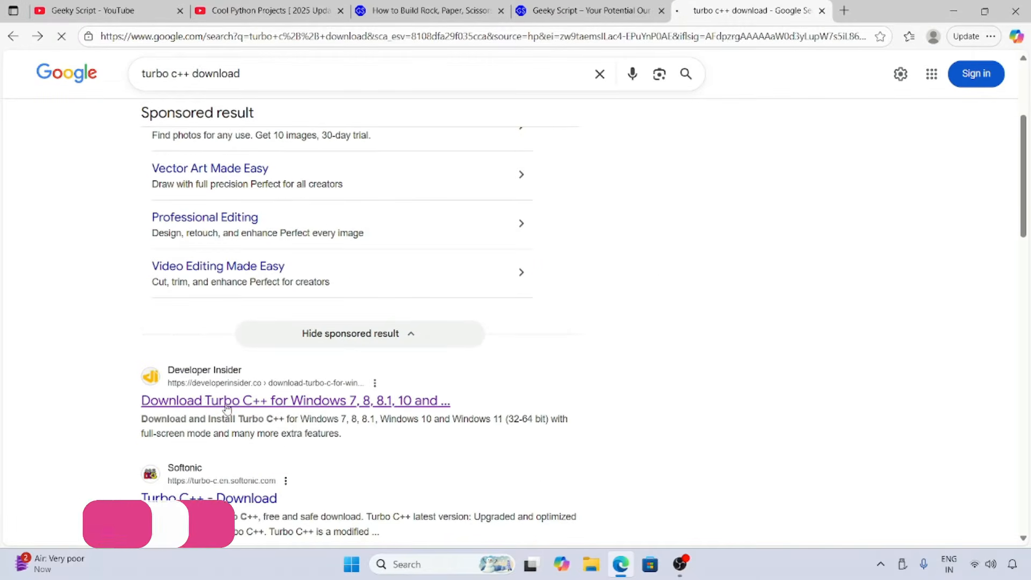
click(203, 403)
click(461, 35)
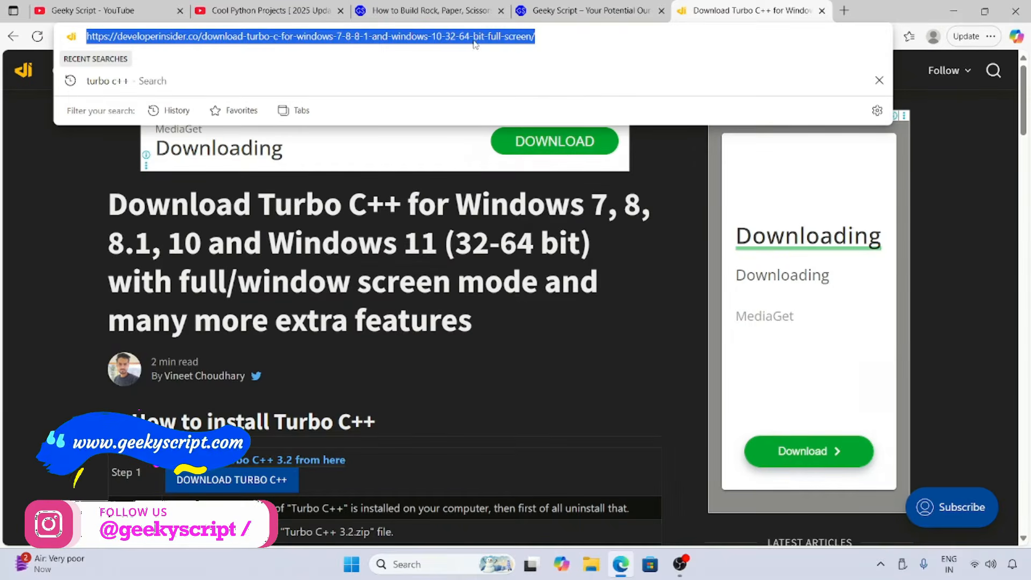
click(440, 274)
scroll(439, 274, down, 1)
scroll(438, 275, down, 1)
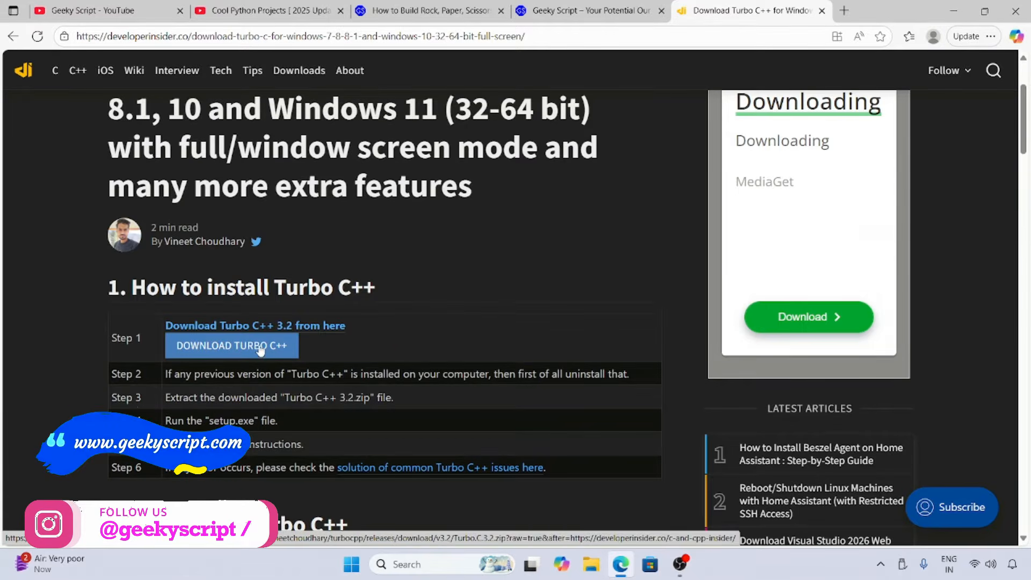
click(209, 346)
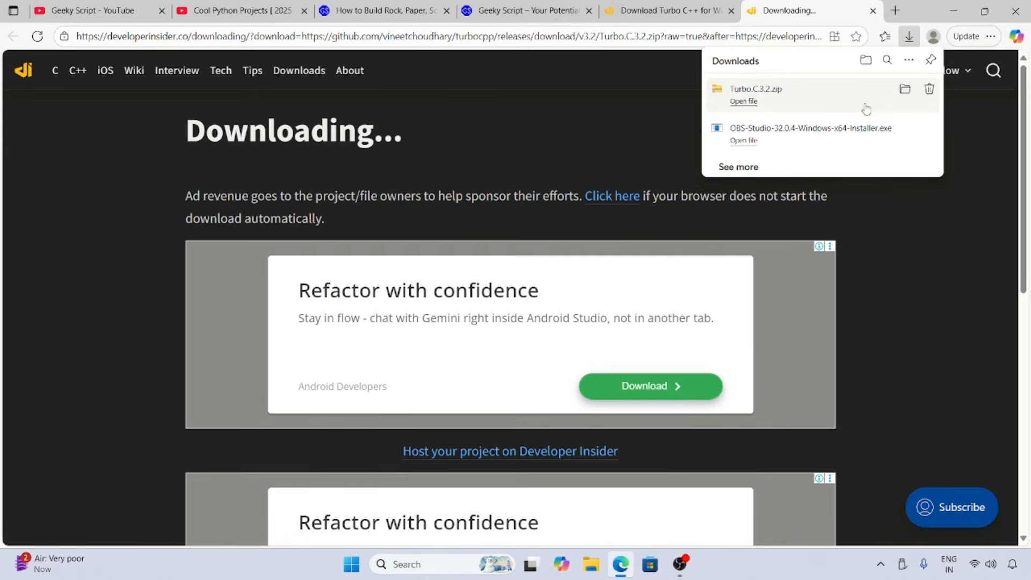
Locate the downloaded Turbo.C.3.2.zip in its folder and extract it to the suggested Turbo.C.3.2 destination.
click(906, 92)
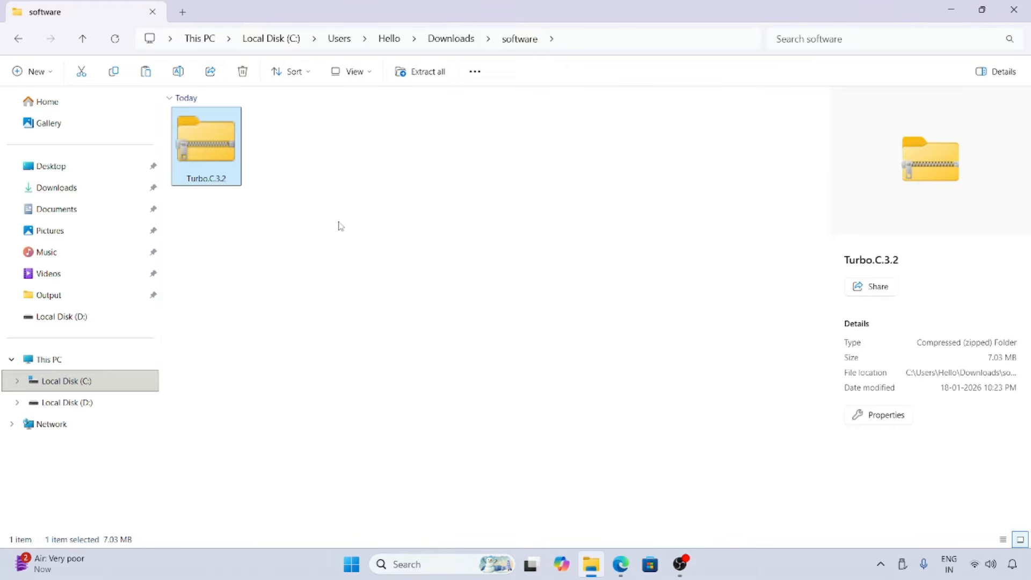
right_click(214, 149)
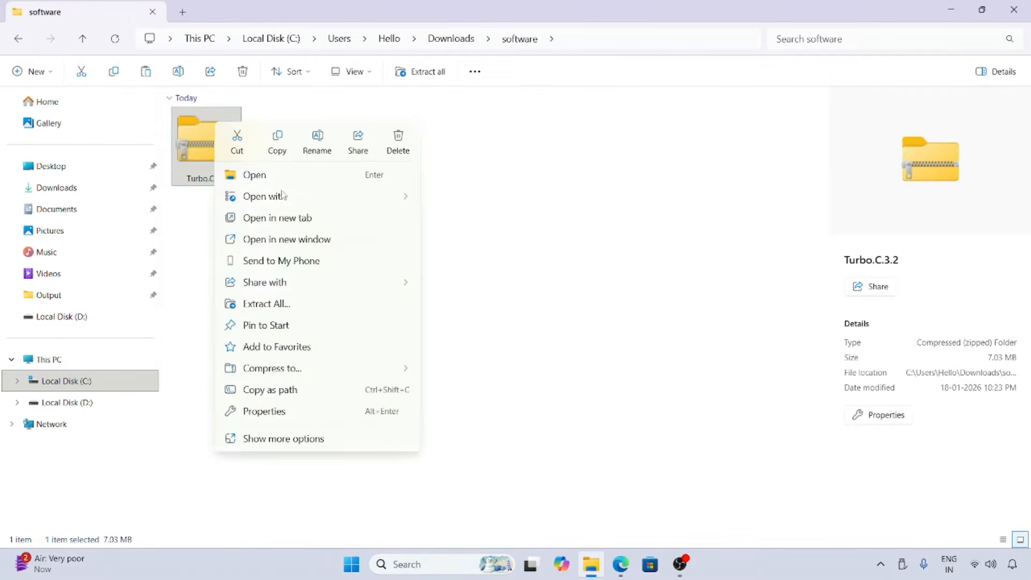
click(278, 304)
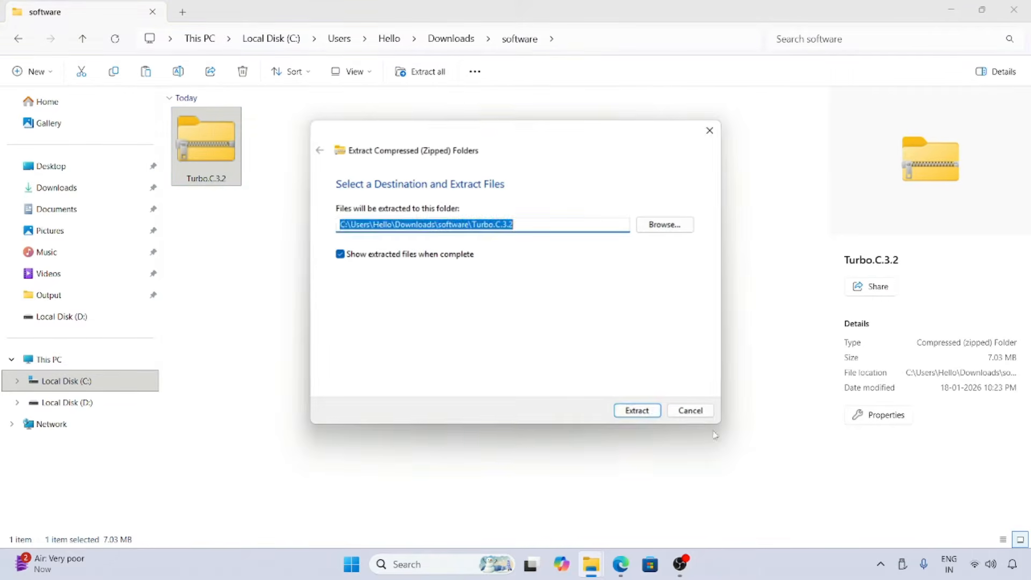
click(639, 411)
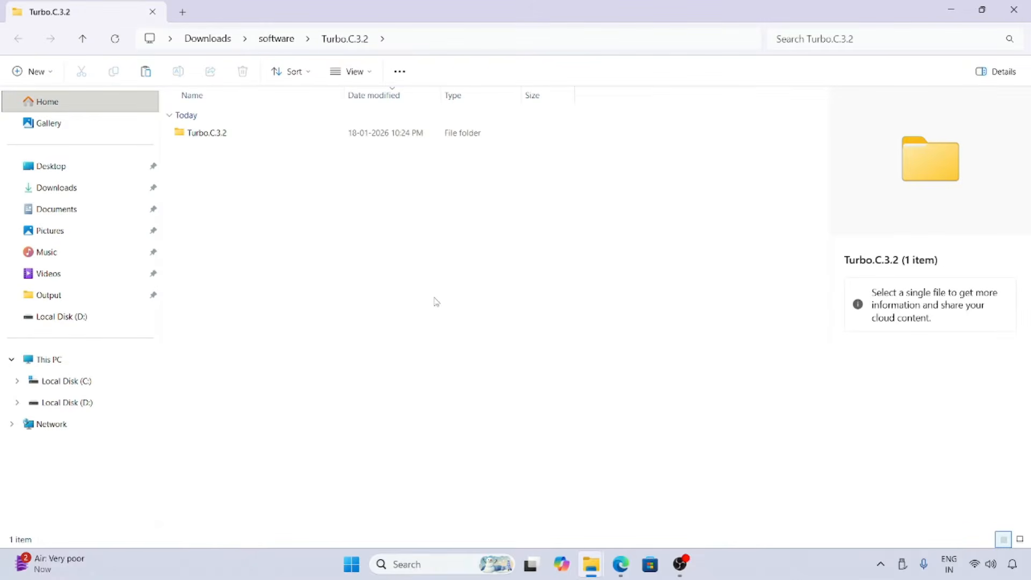
Run the setup application from the inner Turbo.C.3.2 folder, allowing it despite the security warning.
click(242, 138)
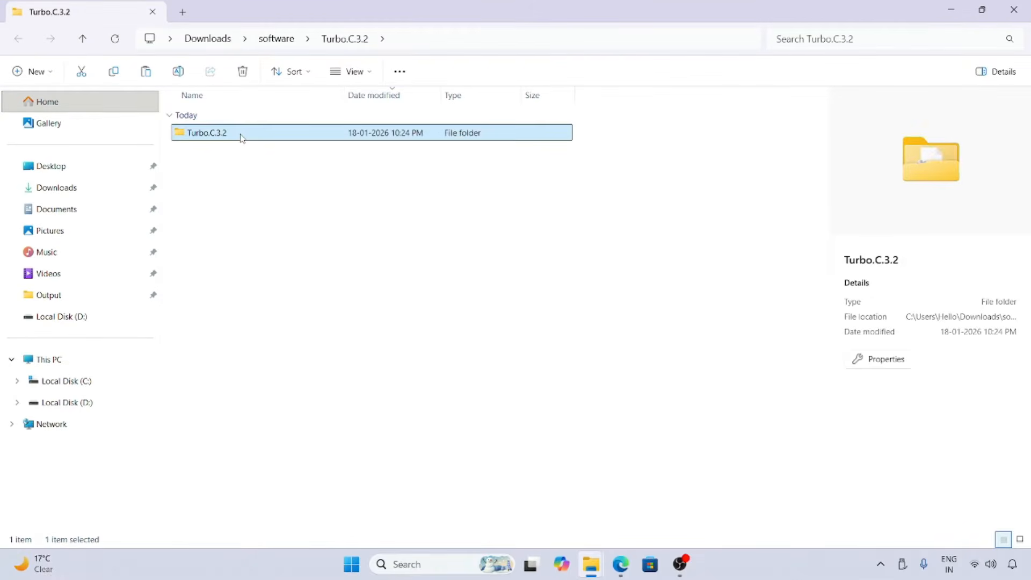
double_click(241, 136)
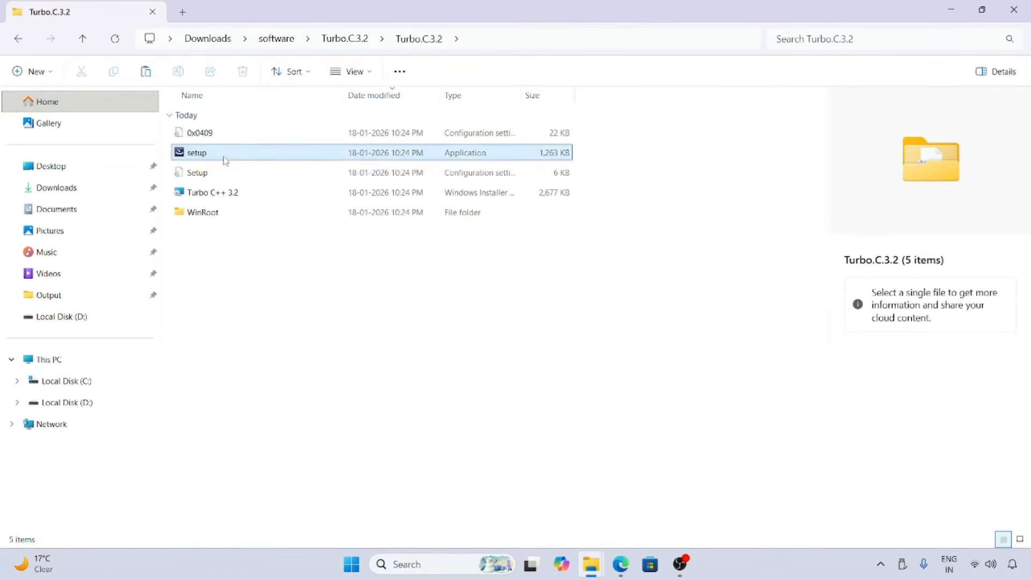
click(226, 160)
double_click(229, 154)
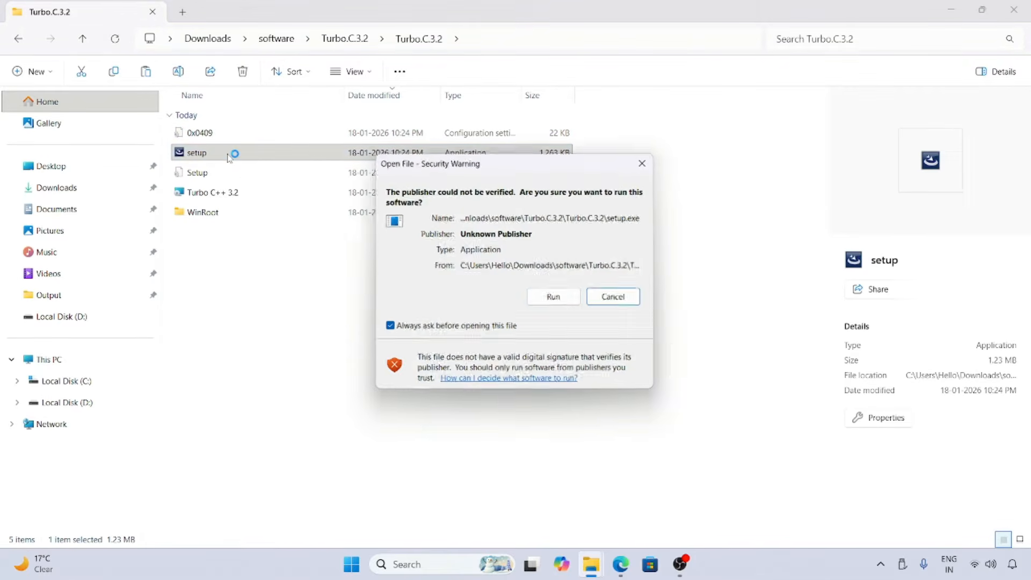
click(555, 299)
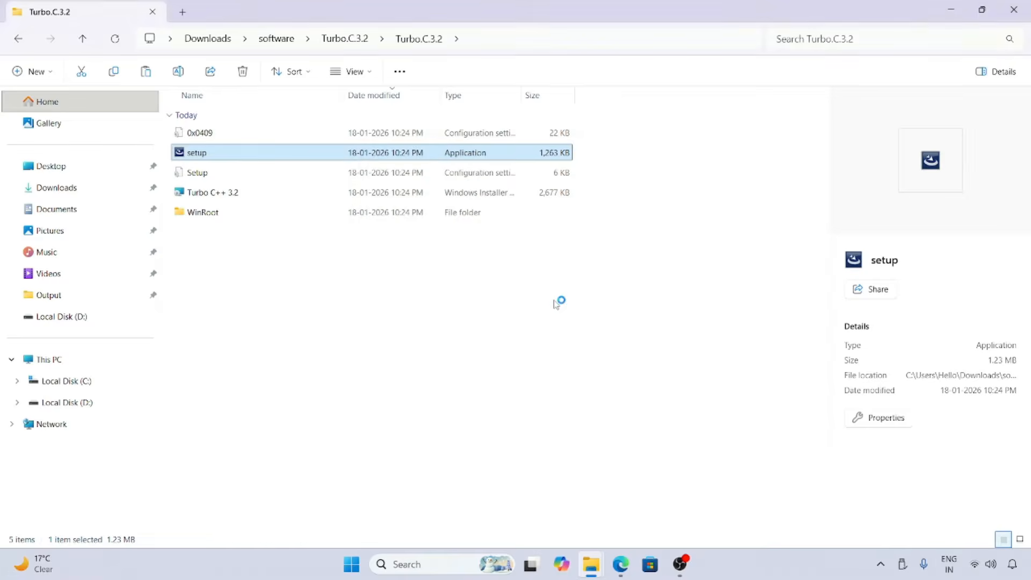
Minimize the open File Explorer and browser windows so only the installer remains on the desktop.
click(951, 11)
click(953, 11)
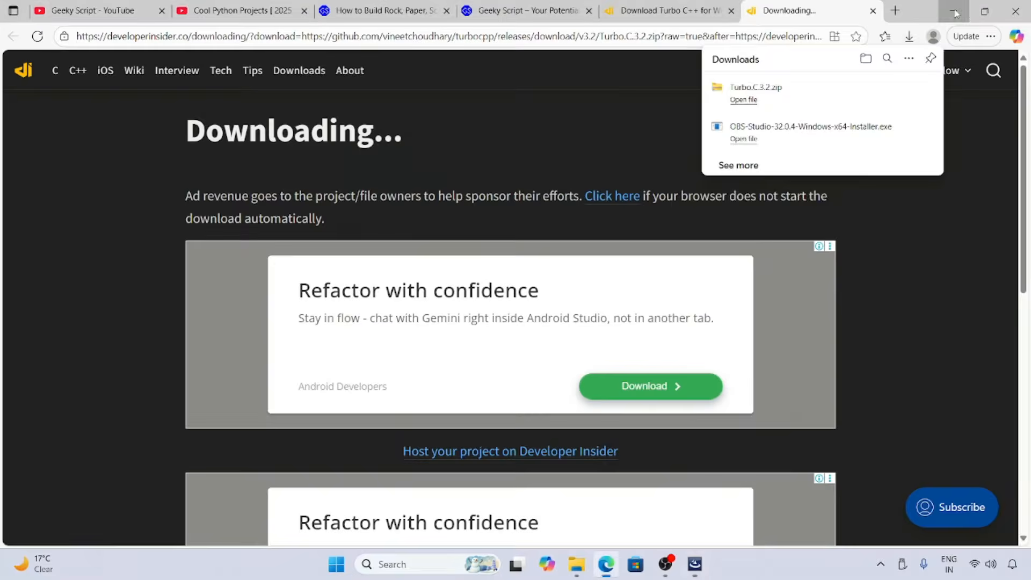
click(955, 10)
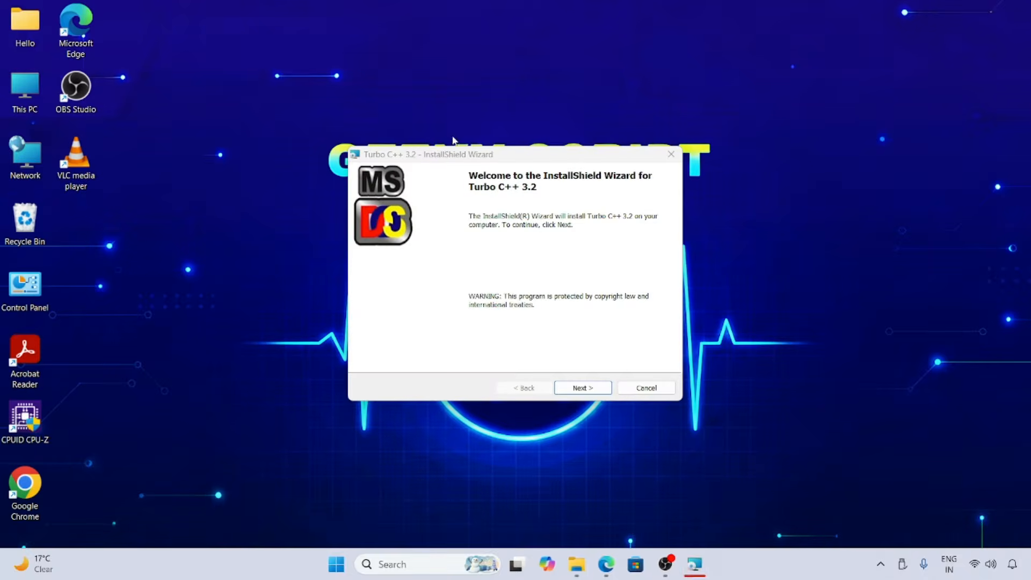
Accept the license agreement, install Turbo C++ 3.2 with the default settings, and finish the wizard with the program set to launch.
click(594, 390)
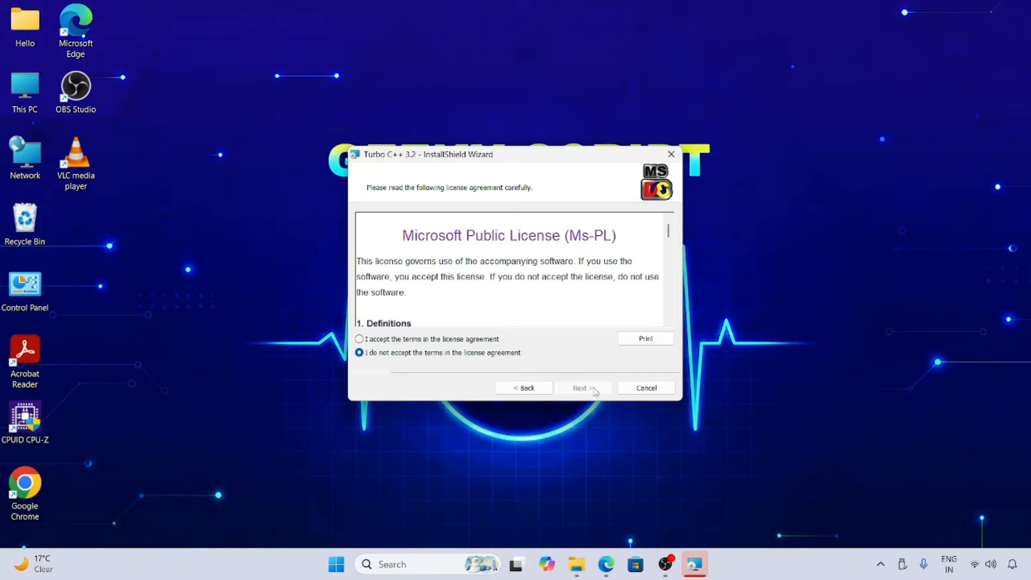
click(410, 340)
scroll(564, 274, down, 15)
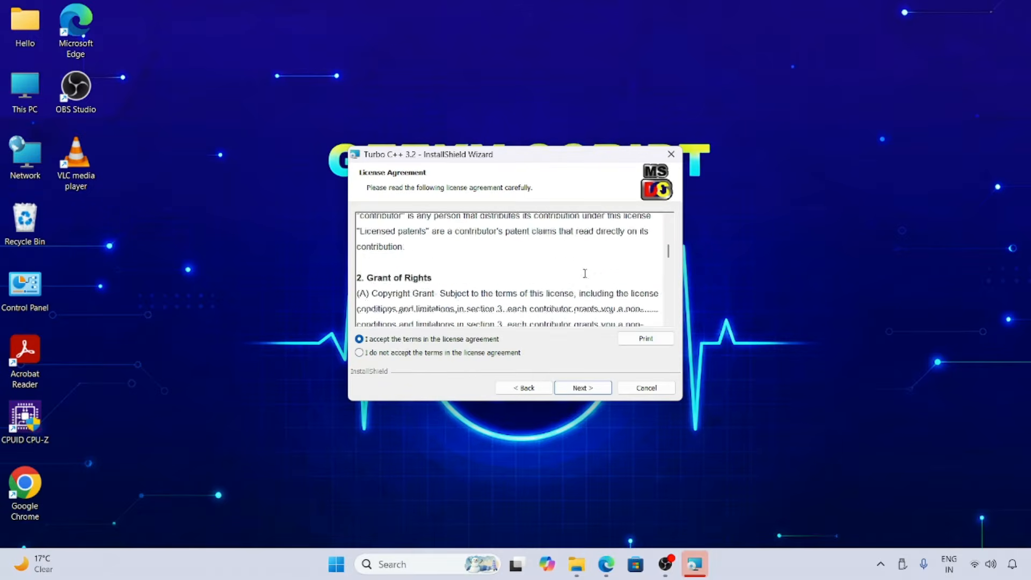
click(583, 389)
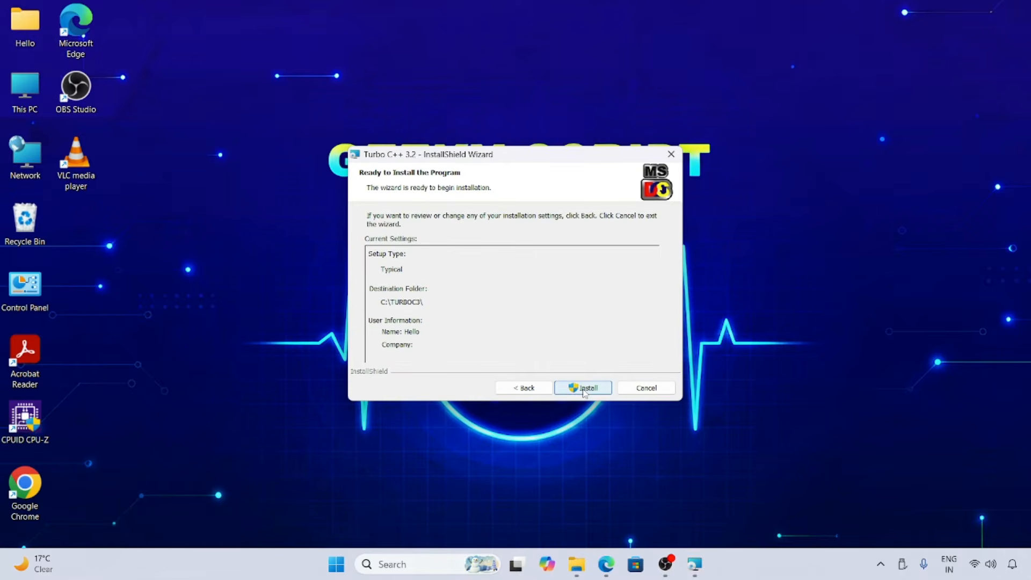
click(585, 390)
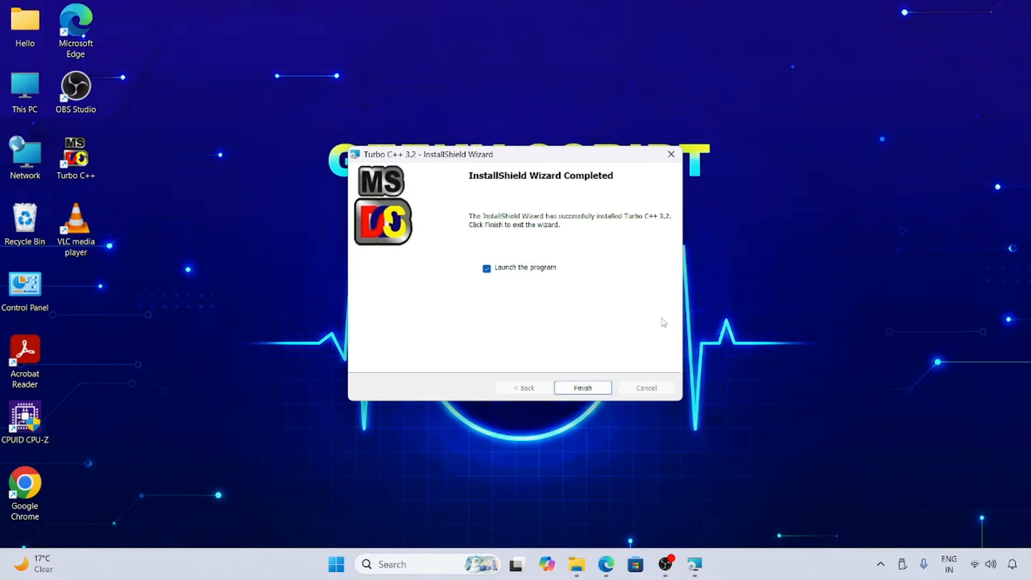
click(584, 387)
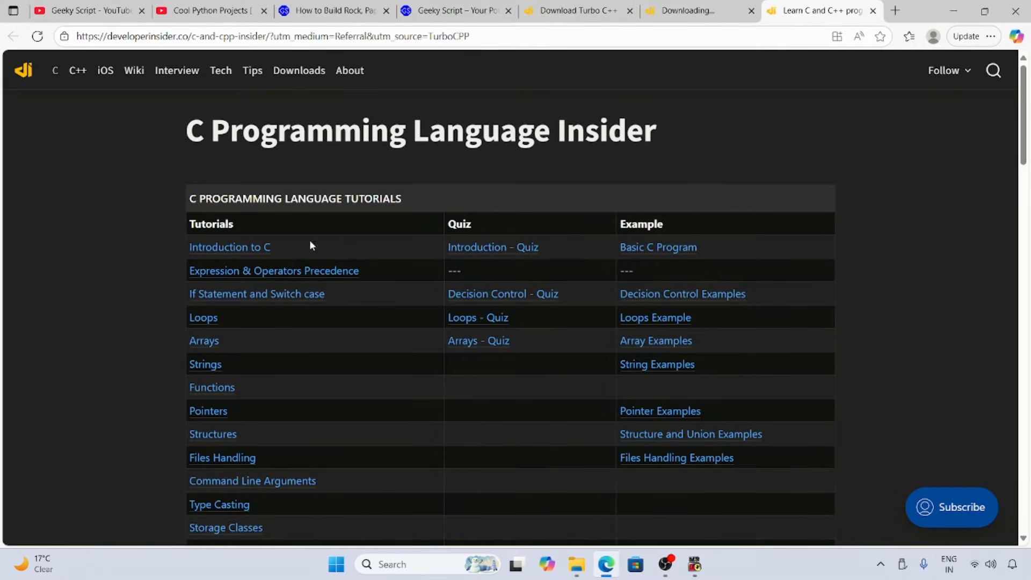
Turn off opening the live example page on startup and start Turbo C++ with full screen mode enabled.
scroll(316, 269, down, 5)
scroll(324, 321, up, 5)
click(958, 8)
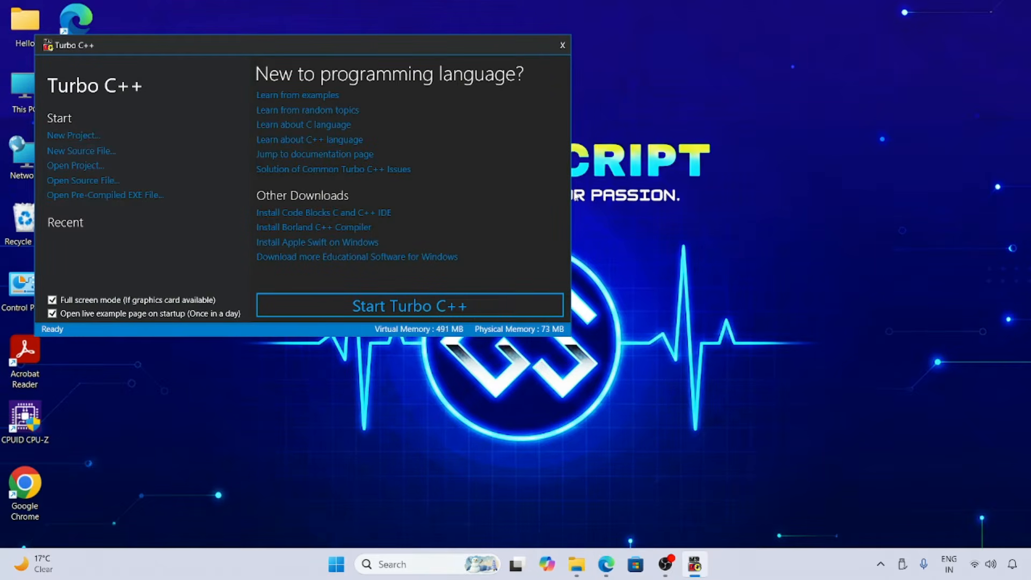
click(92, 317)
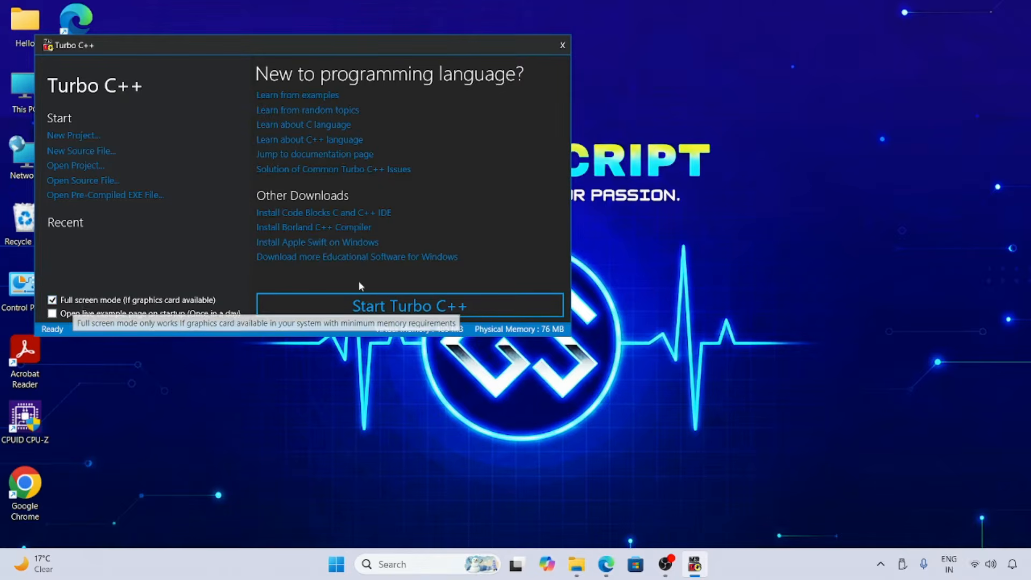
click(402, 306)
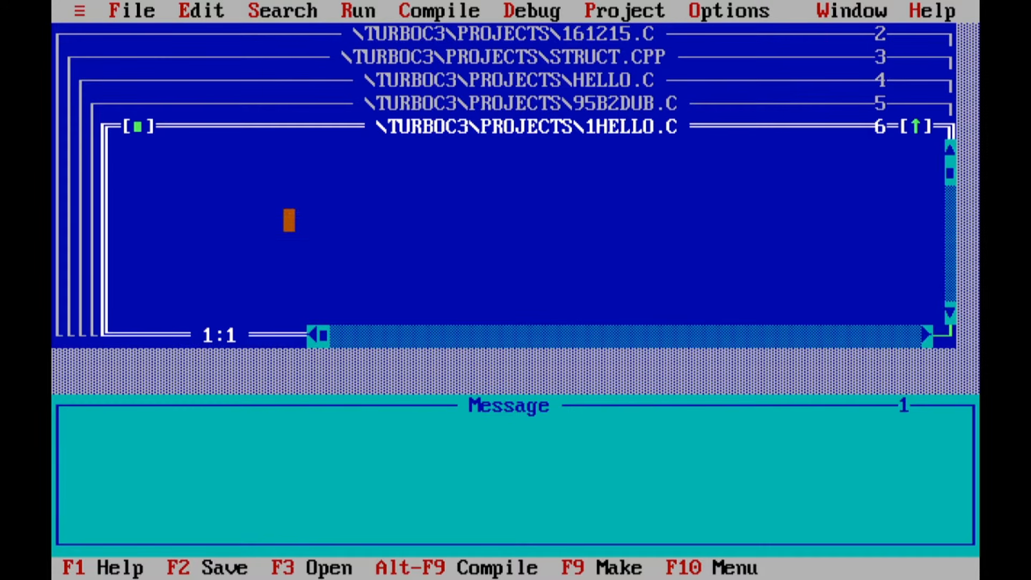
Create a new source file and maximize its edit window.
click(115, 10)
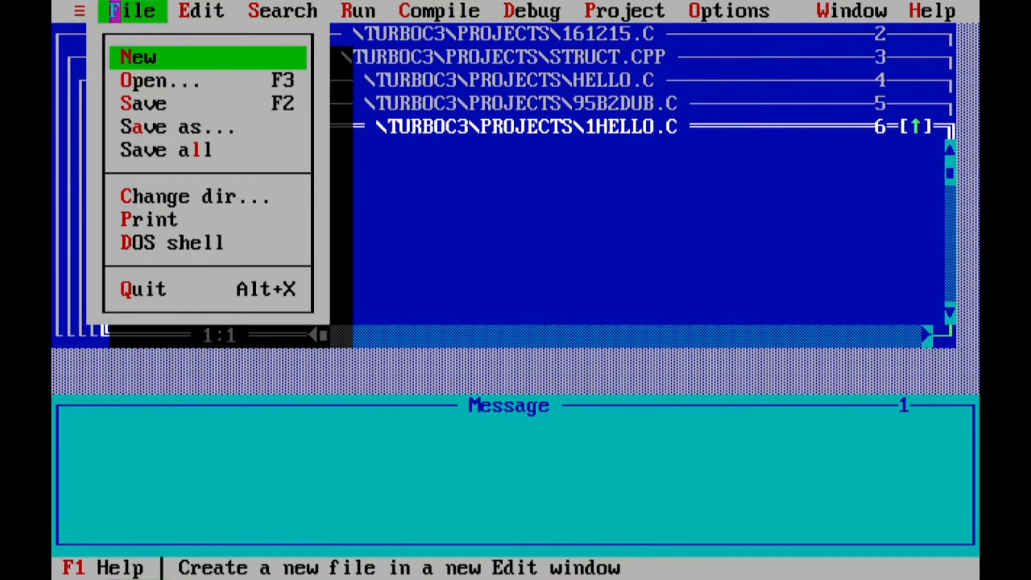
click(150, 58)
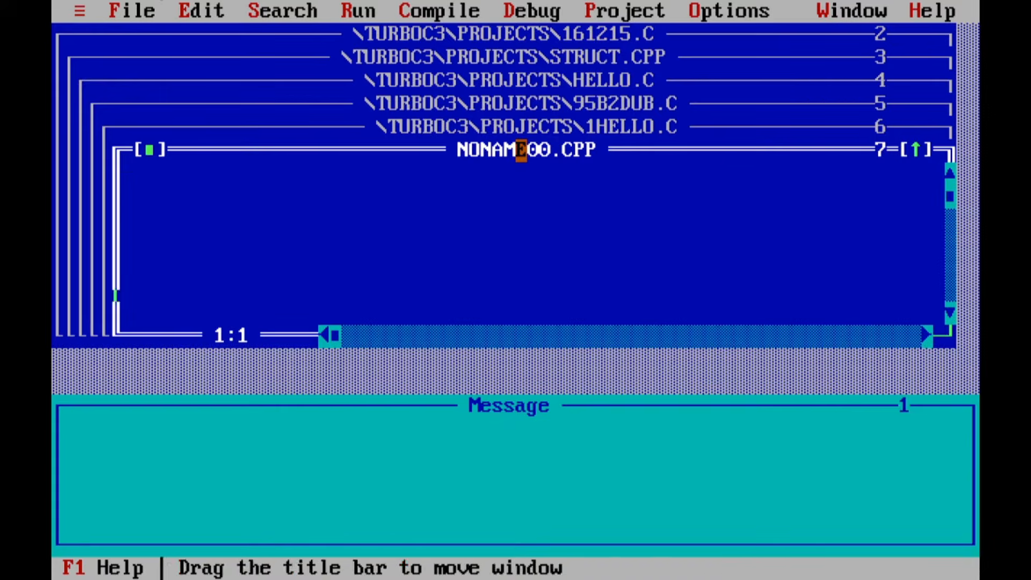
double_click(521, 150)
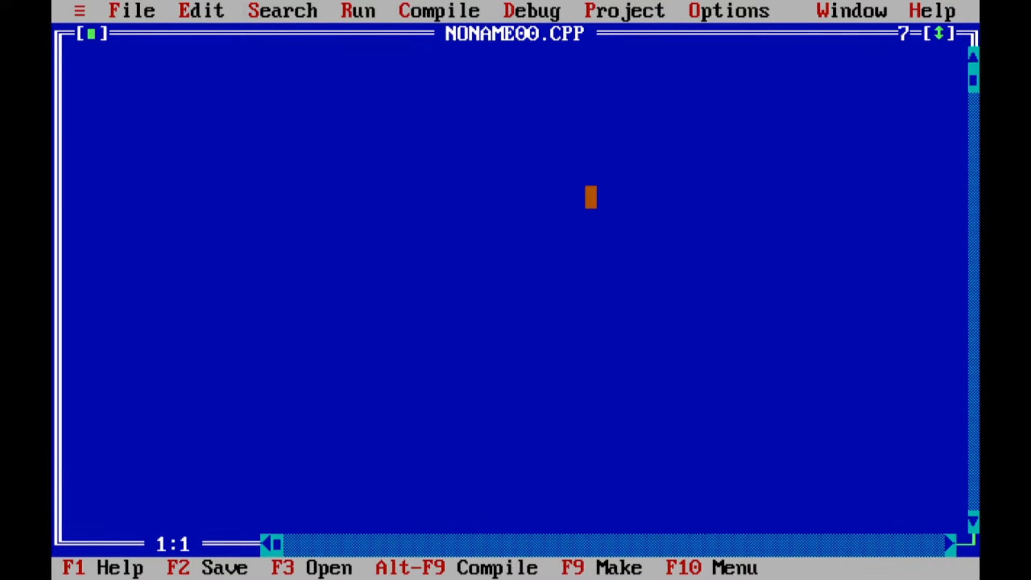
Write the line #include<stdio.h> at the start of the new file.
text(#inc)
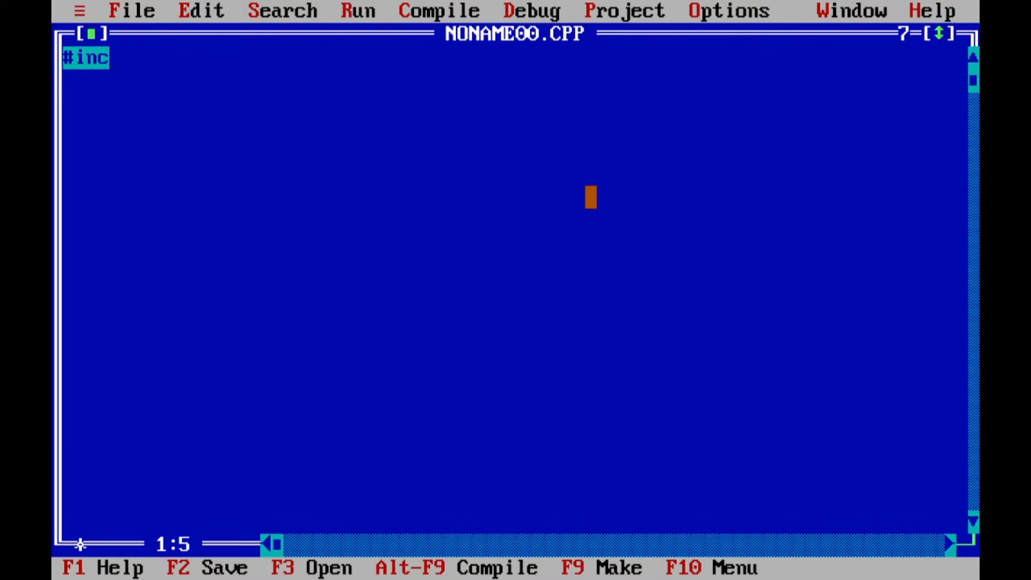
text(lude<stdio.h>)
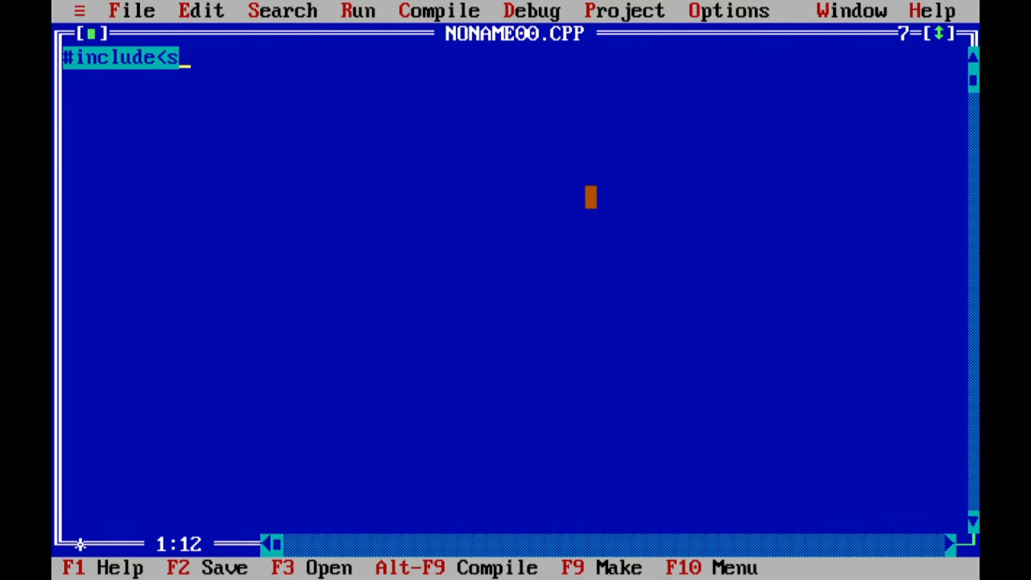
key(Return)
Add an int main() function with opening and closing braces and two blank lines between them.
text(i)
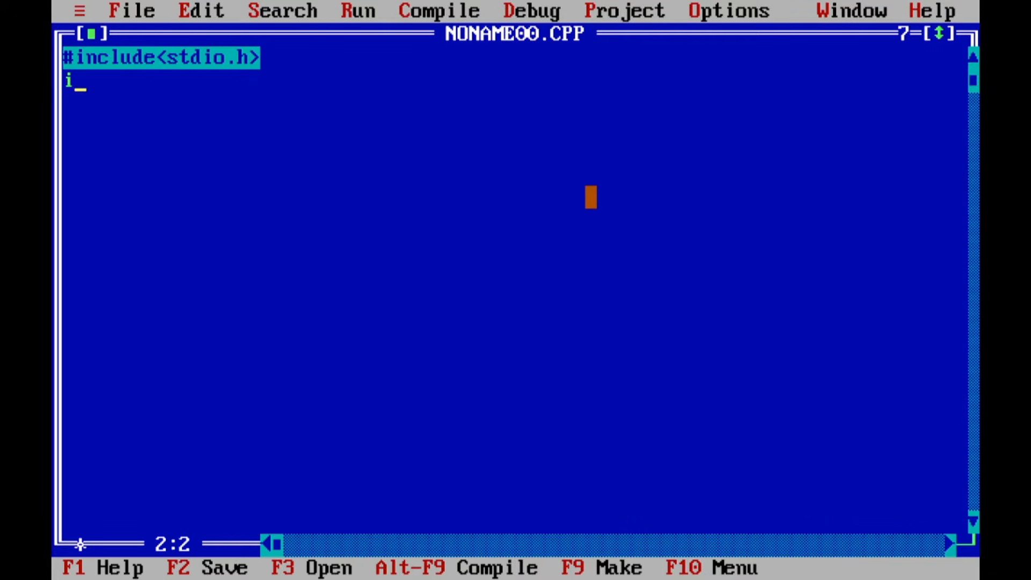
text(nt main())
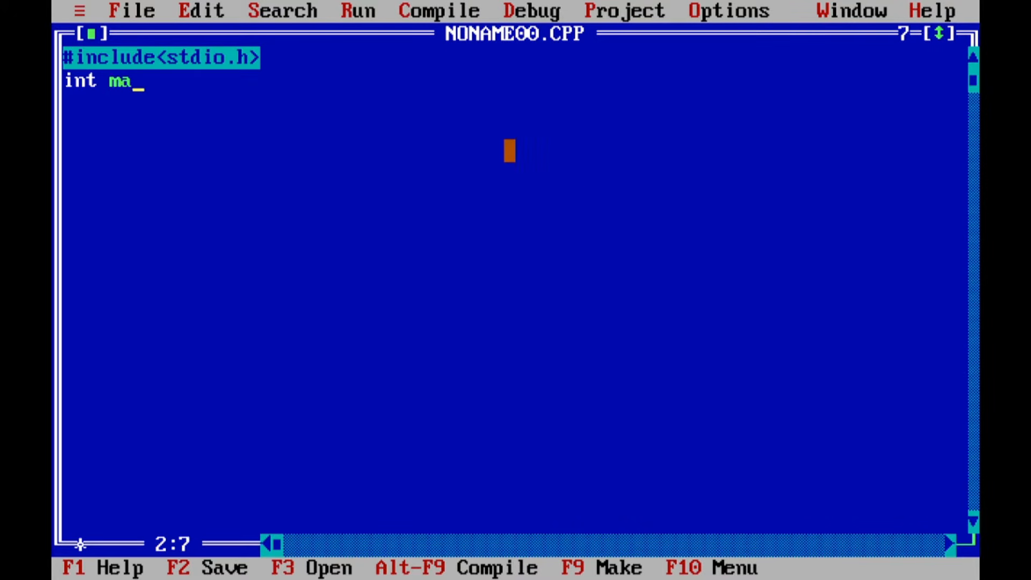
key(Return)
text({)
key(Return)
key(Return)
key(Return)
text(})
key(Up)
key(Up)
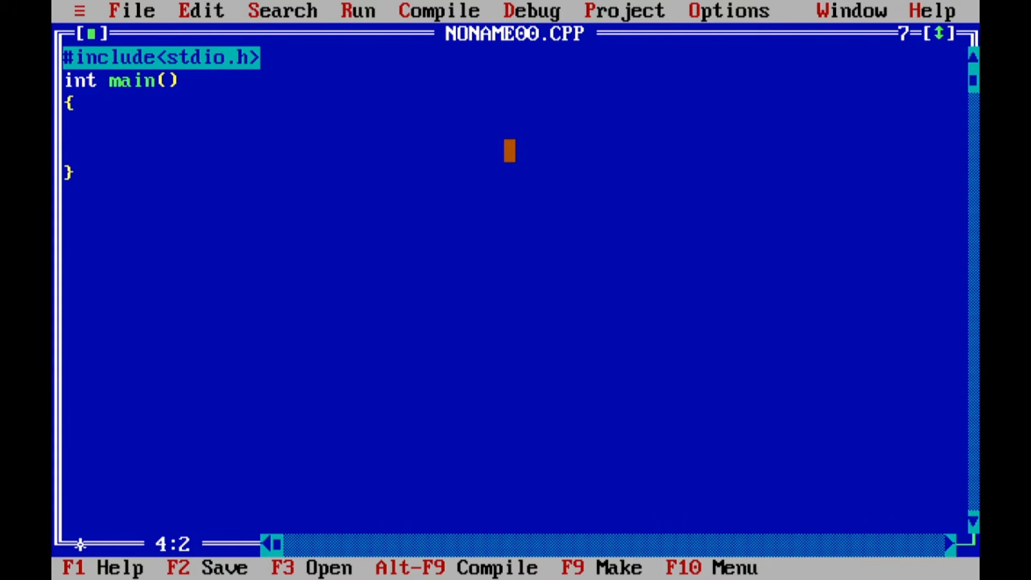
Write an indented printf("Hello World"); statement on the first blank line inside the main function's braces.
key(Tab)
text(prit)
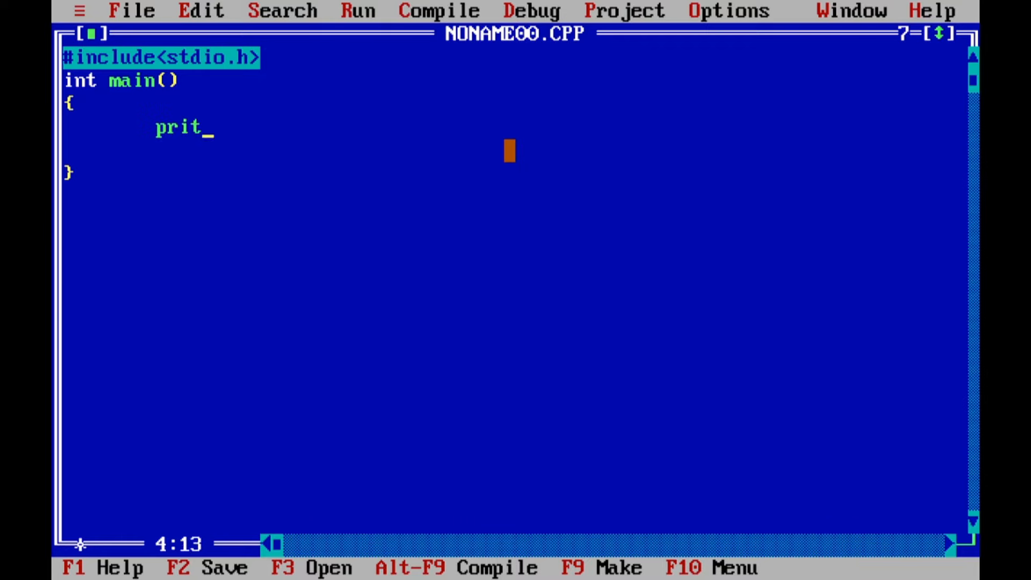
key(BackSpace)
text(ntf("");)
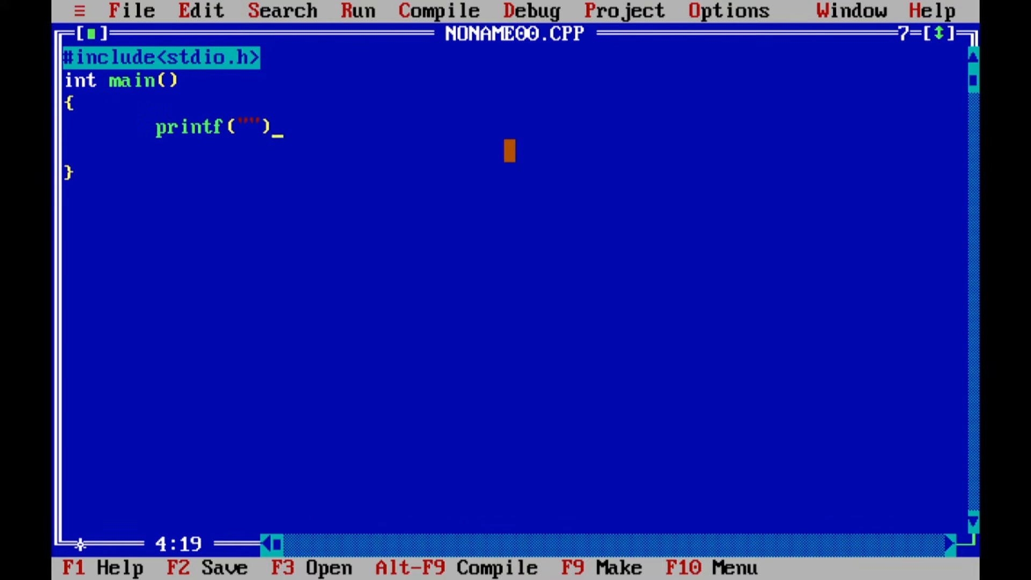
key(Left)
key(Left)
key(Left)
key(Left)
key(Right)
text(h)
key(BackSpace)
text(Hello World)
Add the lines getch(); and return 0; below the printf statement, at the same indentation.
key(End)
key(Return)
text(getch();)
key(Return)
key(Tab)
key(BackSpace)
text(return 0;)
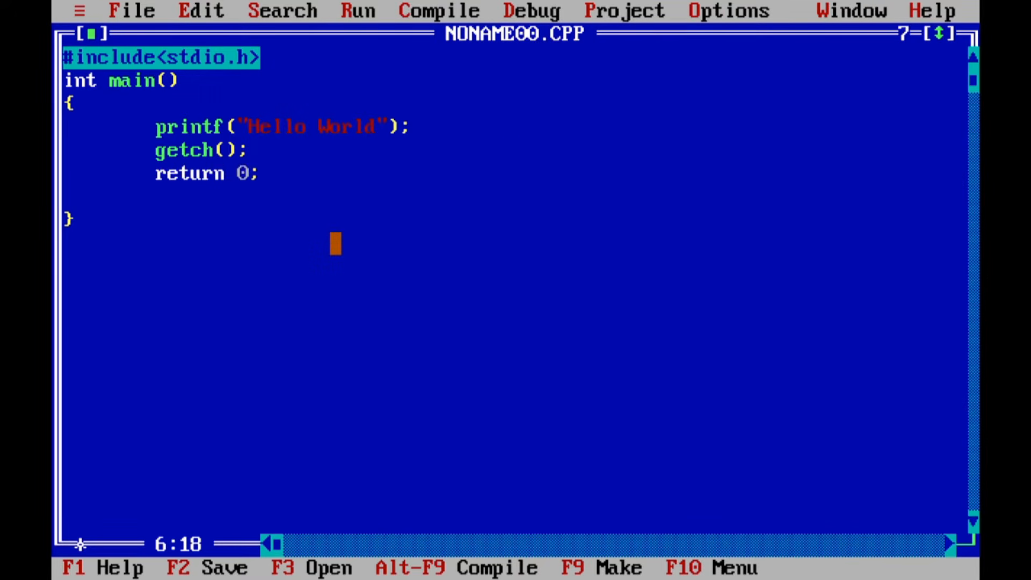
Save the source file under the name prog.c in the current BIN directory.
click(125, 10)
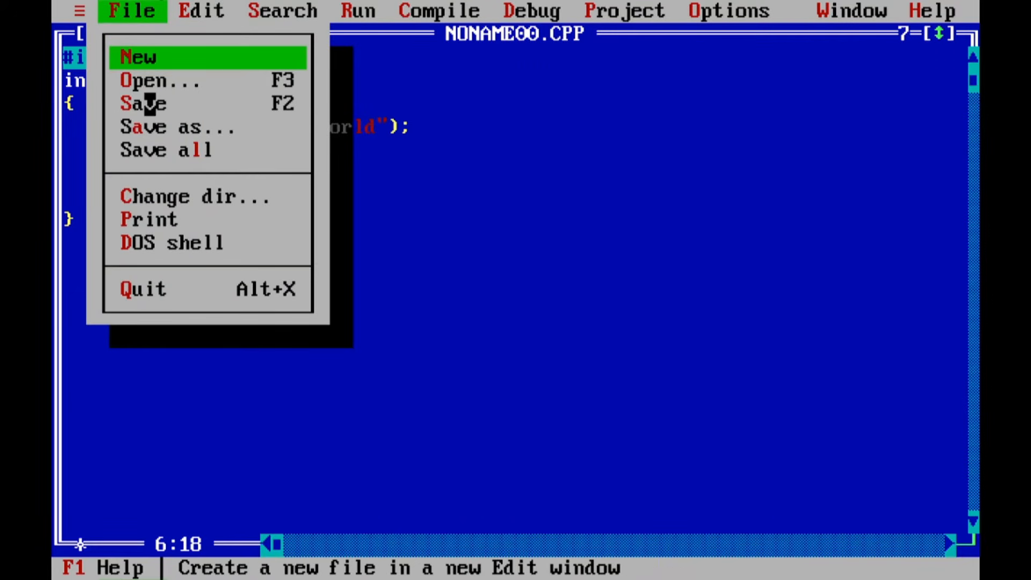
click(148, 126)
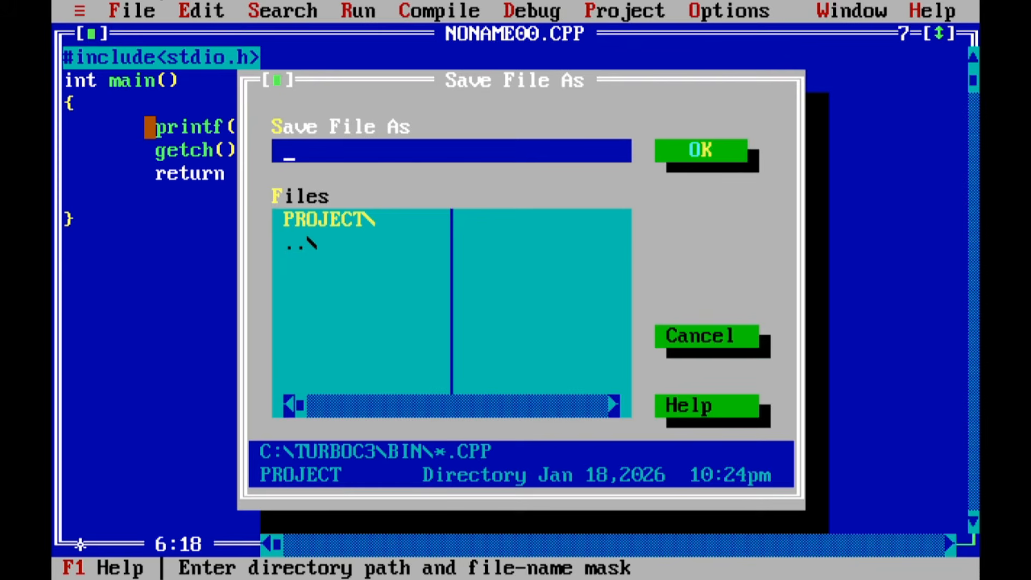
text(prog.c)
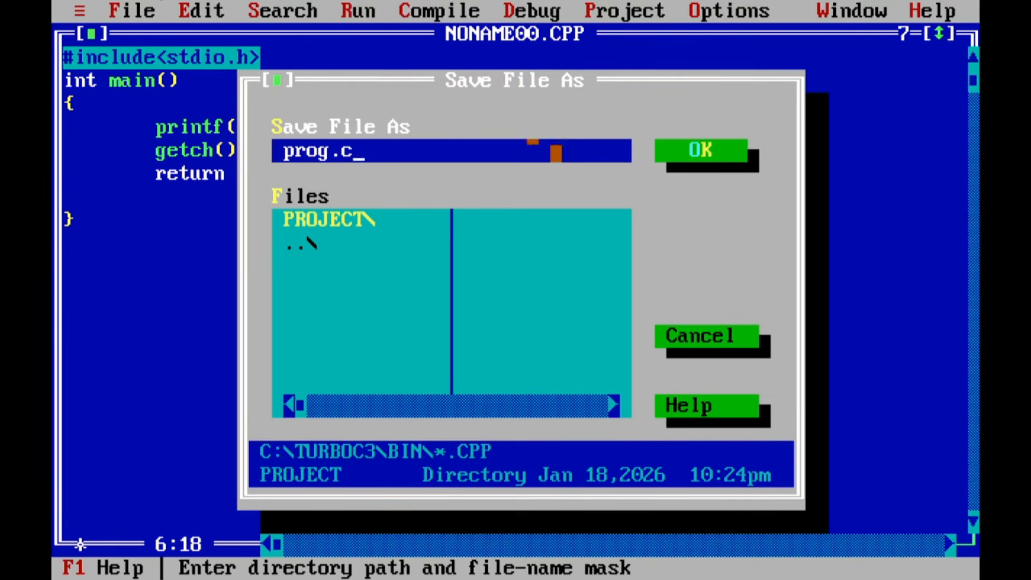
click(719, 150)
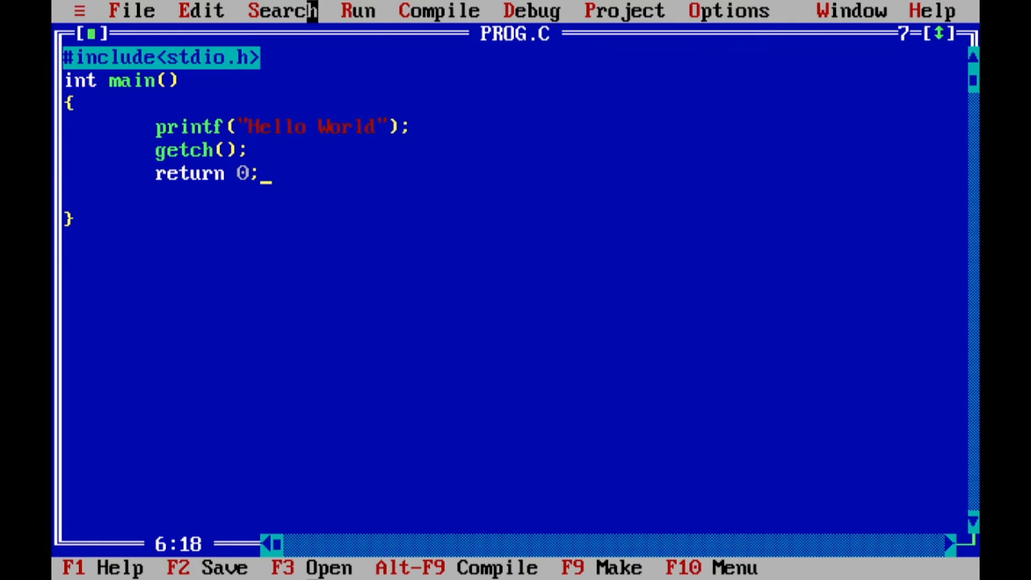
Run the program to show its output, and return to the code editor.
click(357, 11)
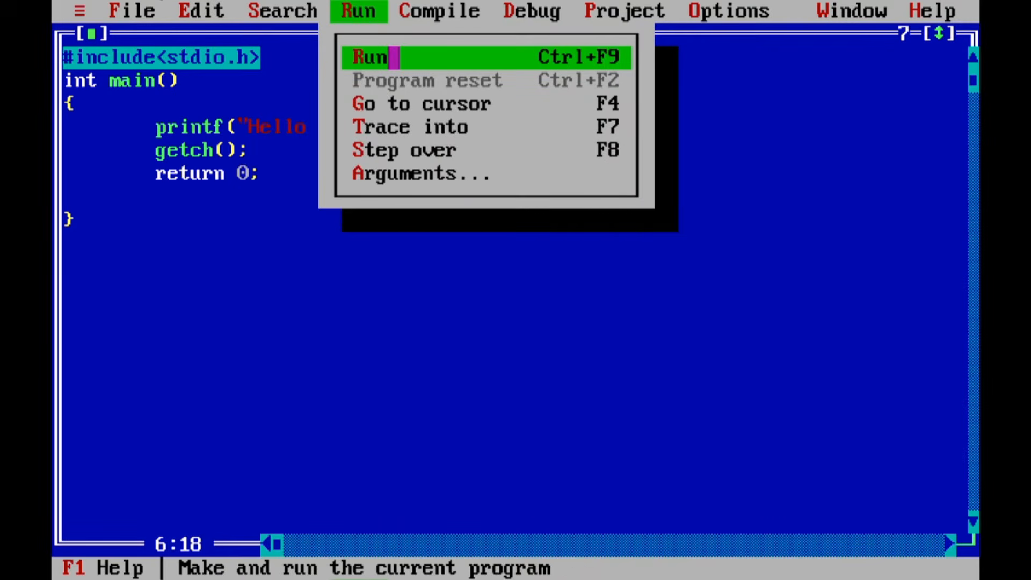
click(369, 57)
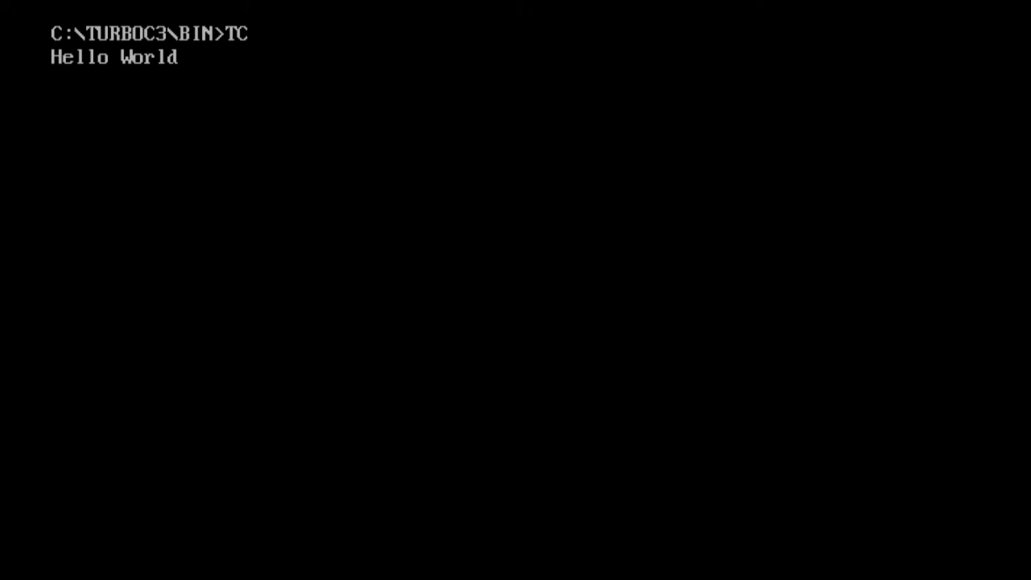
key(Return)
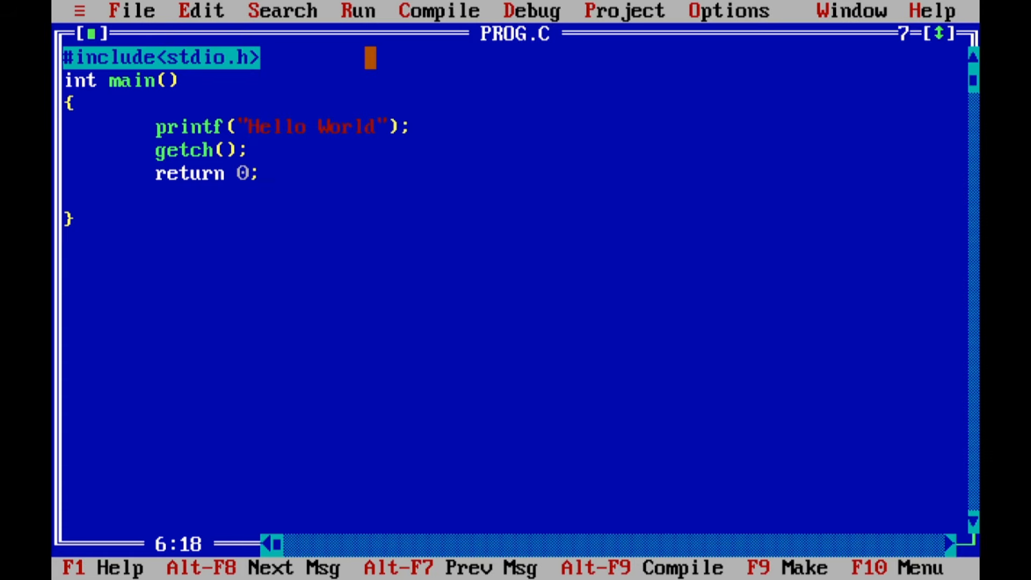